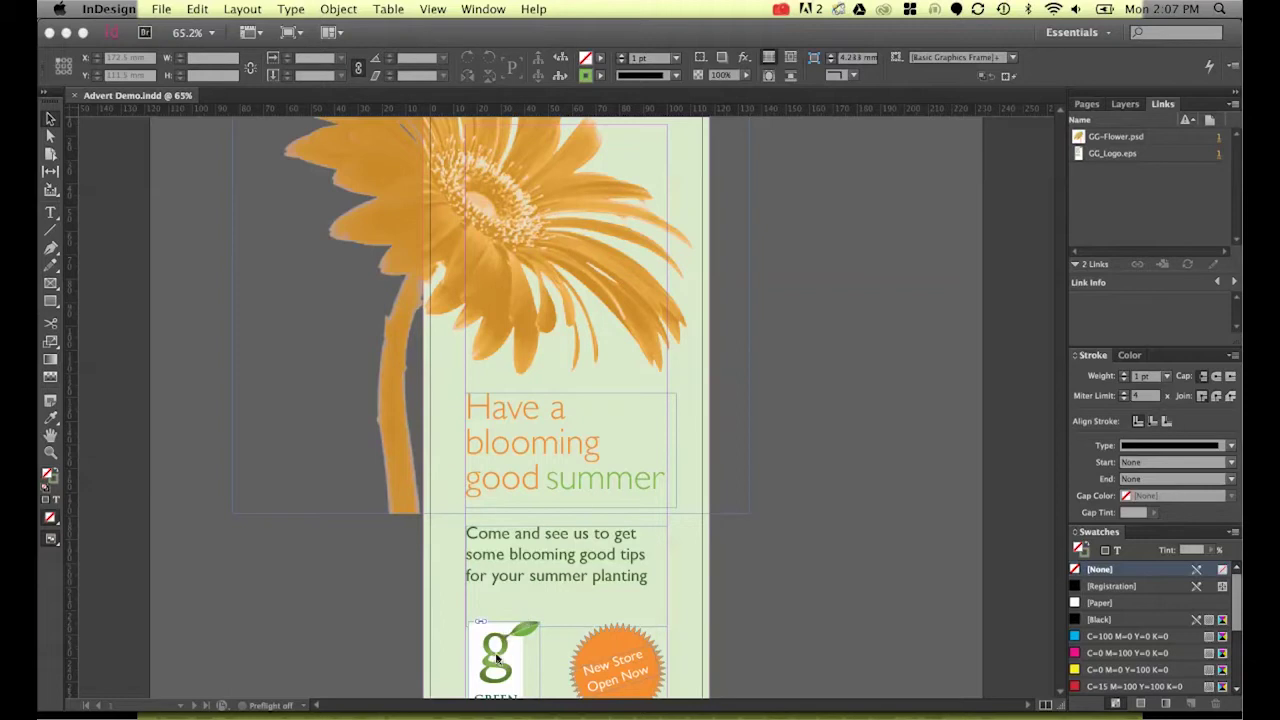
Step: Preview the Advert Demo flyer full-screen without guides, then exit the preview
scroll(595, 589, "down", 3)
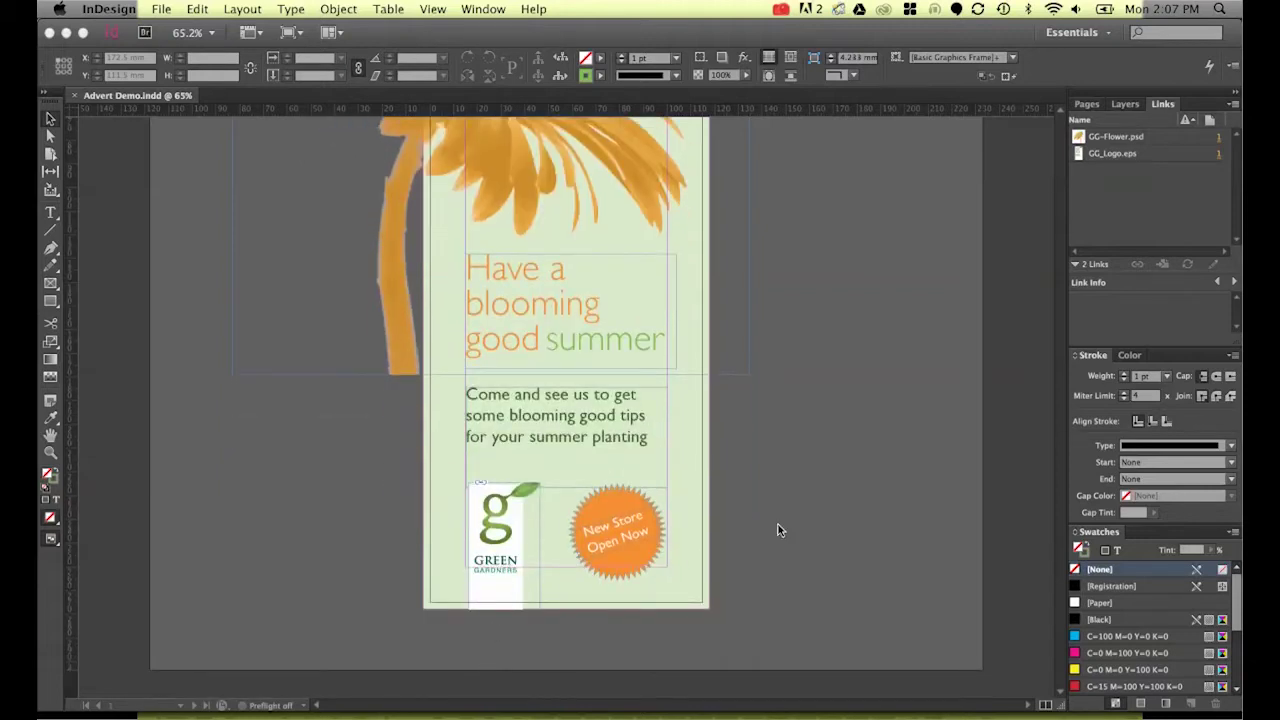
scroll(779, 524, "up", 3)
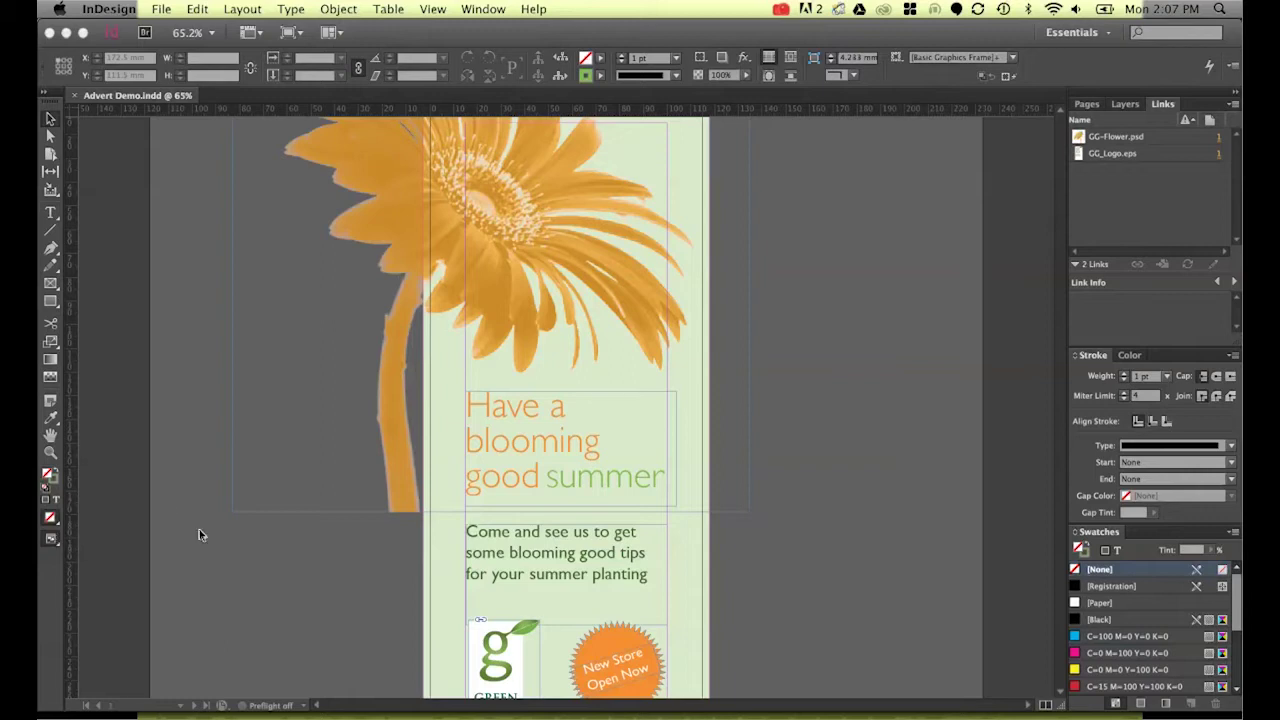
left_click(52, 541)
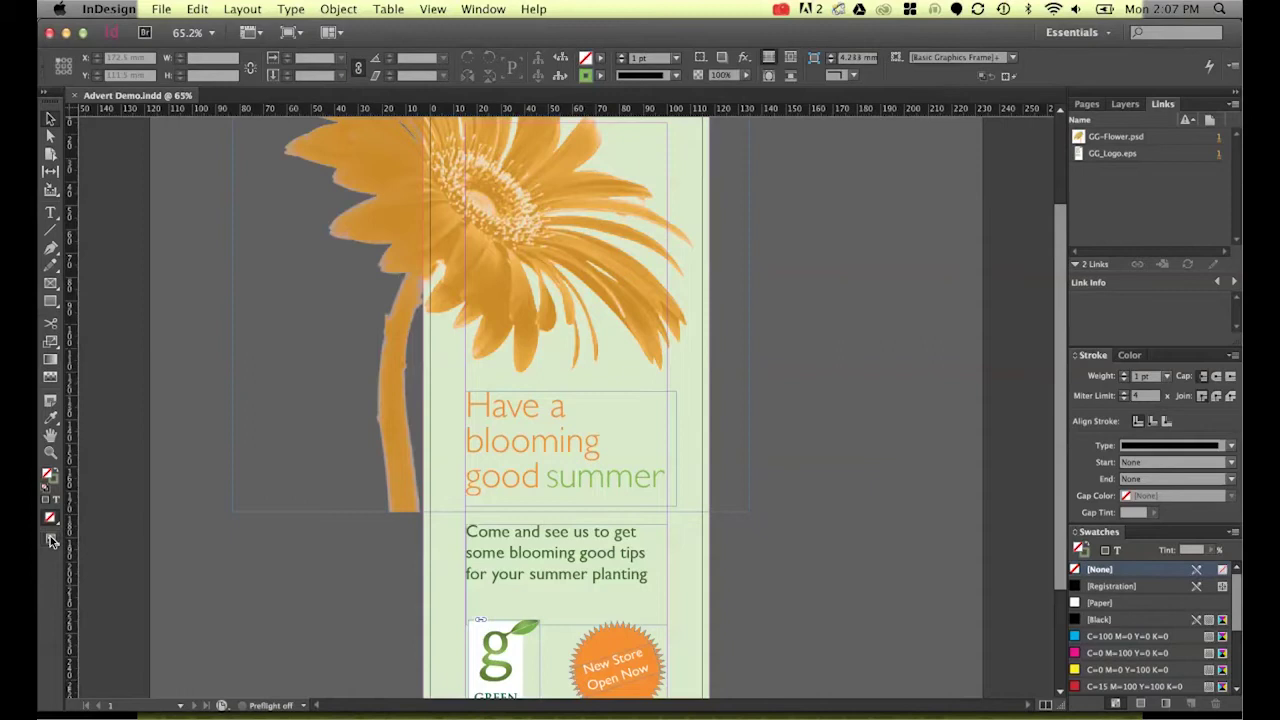
left_click_drag(52, 541, 112, 613)
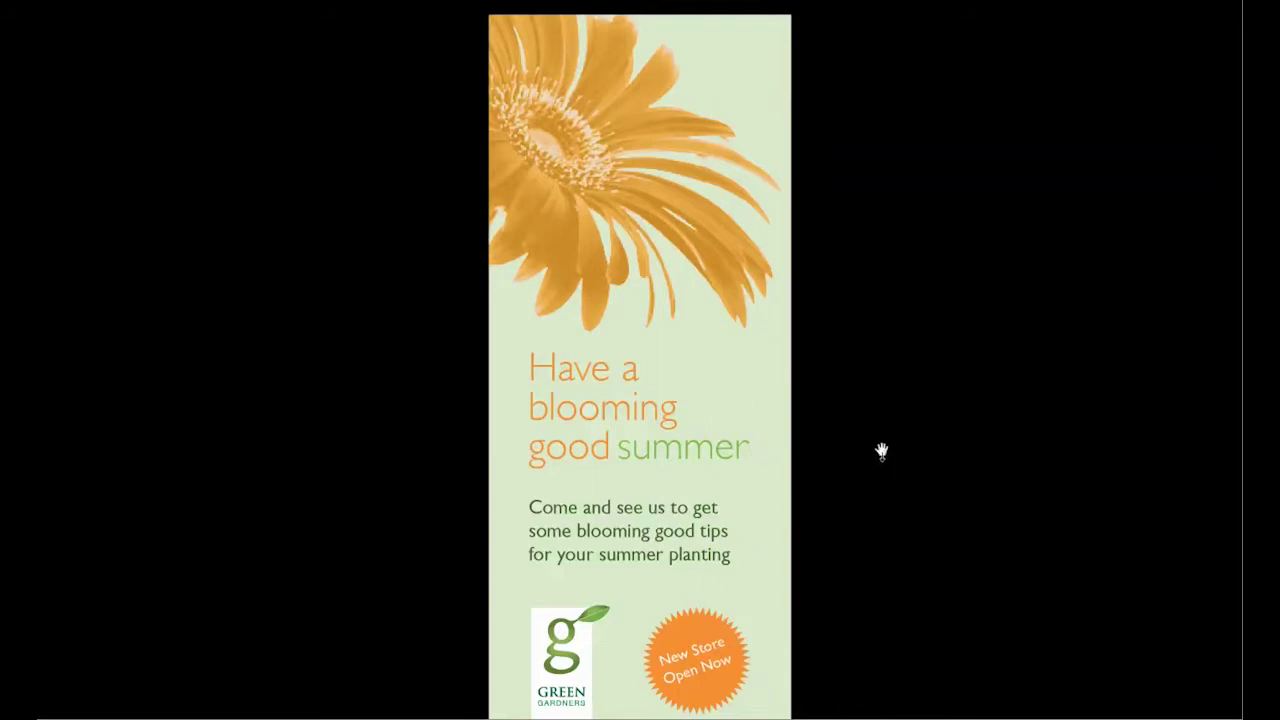
key("Escape")
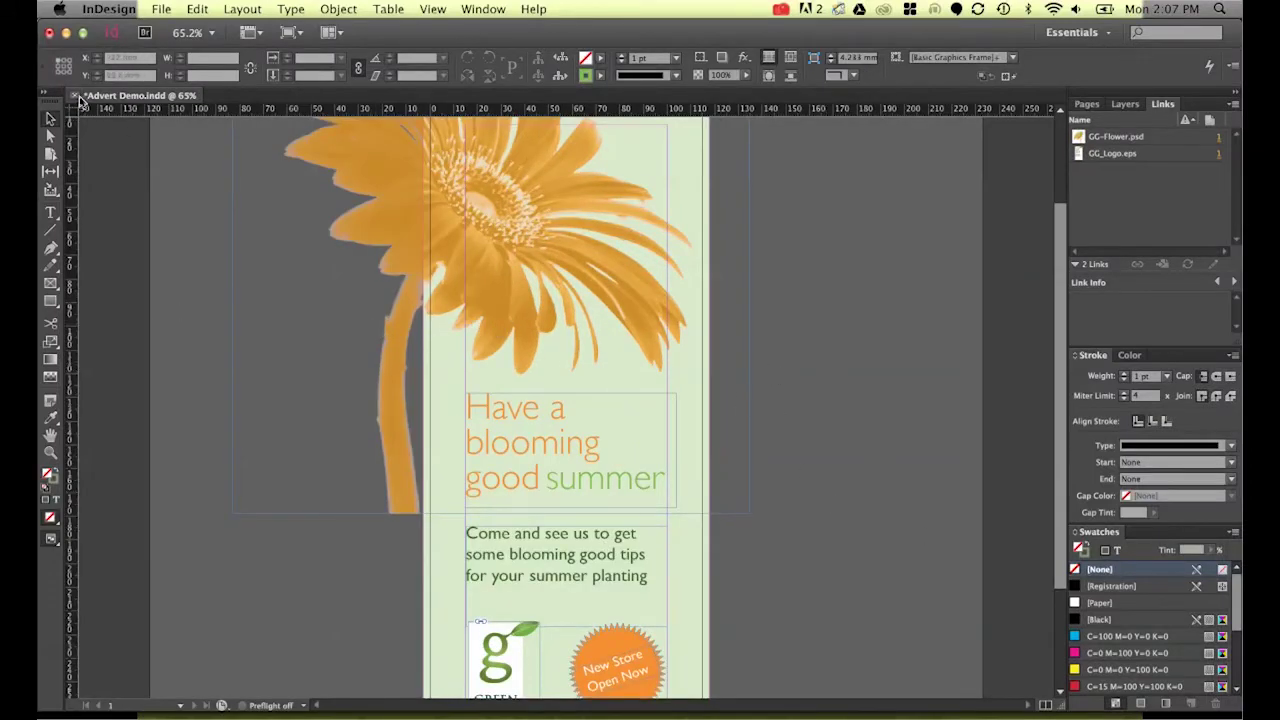
Step: Close Advert Demo.indd, saving its changes, and bring up the File > New options
key("super+w")
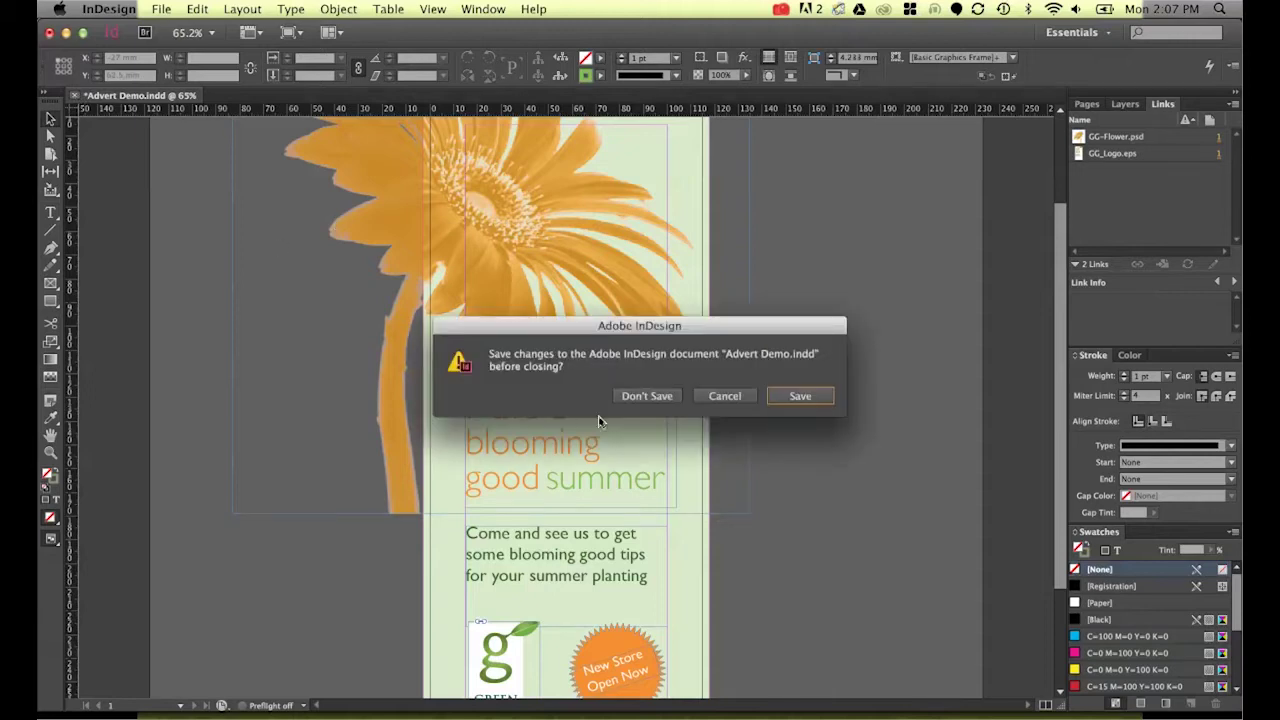
left_click(808, 397)
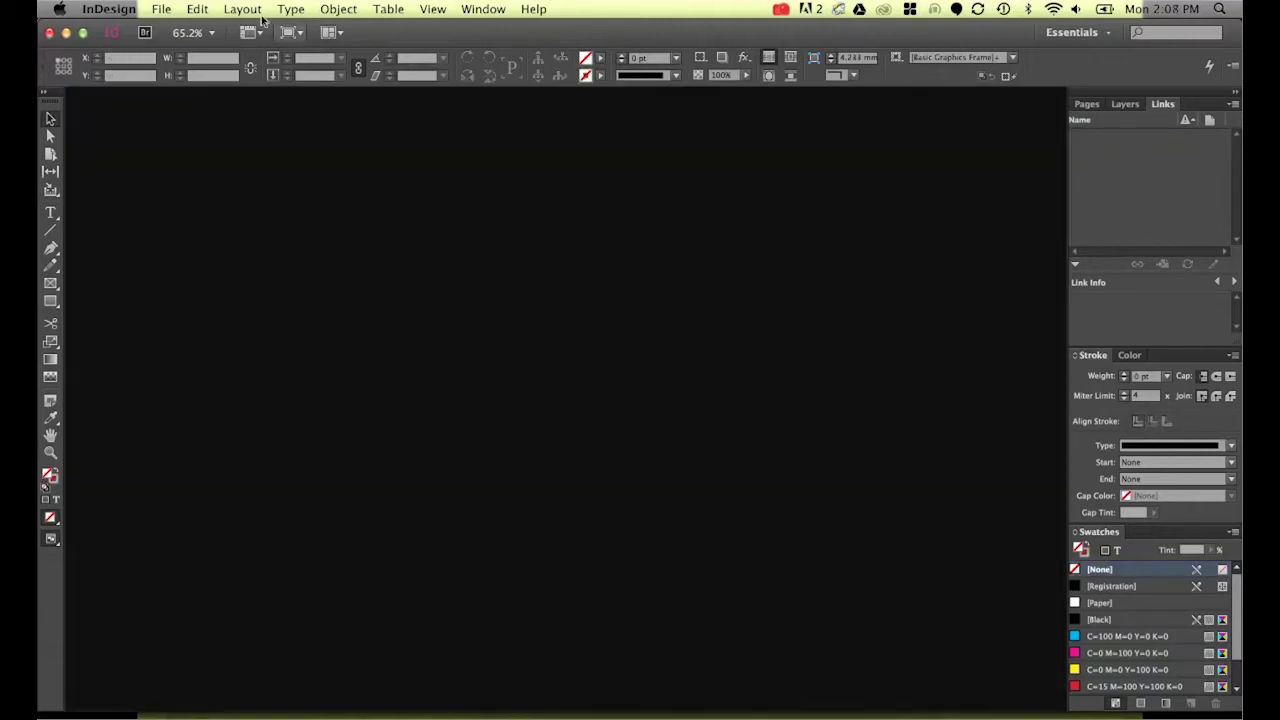
left_click(161, 9)
mouse_move(161, 33)
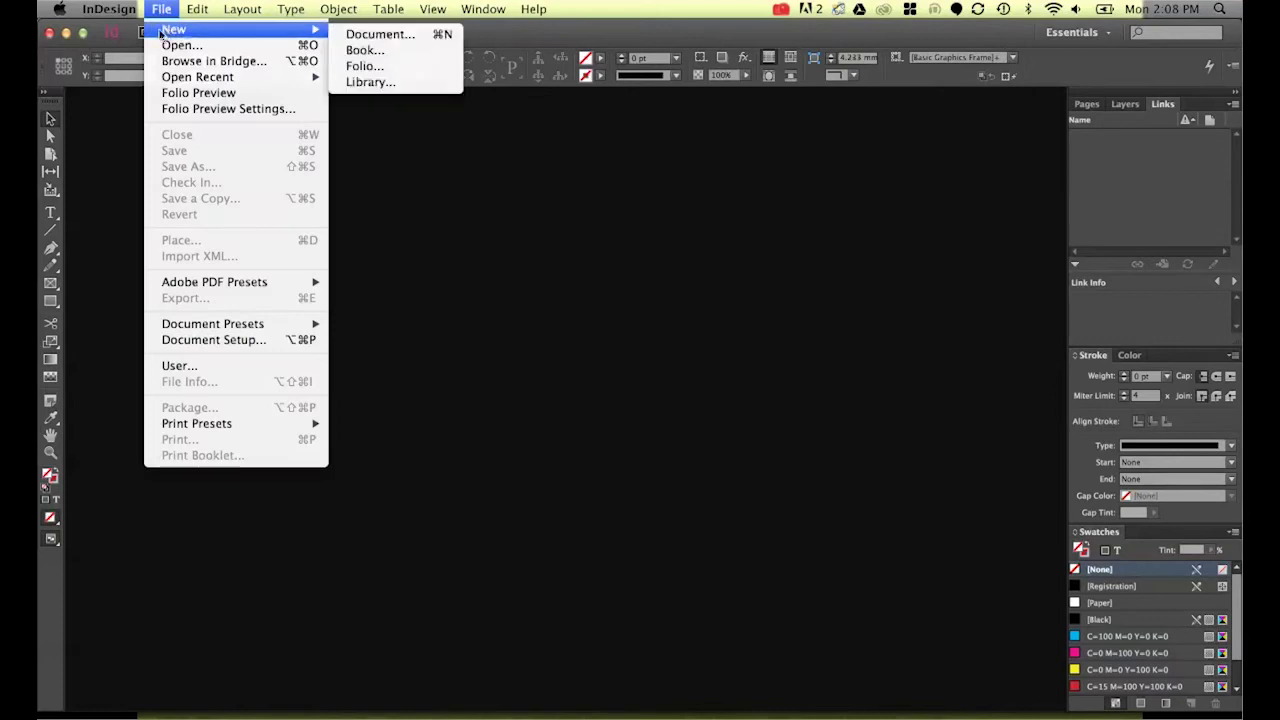
Step: Start a new document with Print intent and 1 page, and uncheck Facing Pages
left_click(399, 36)
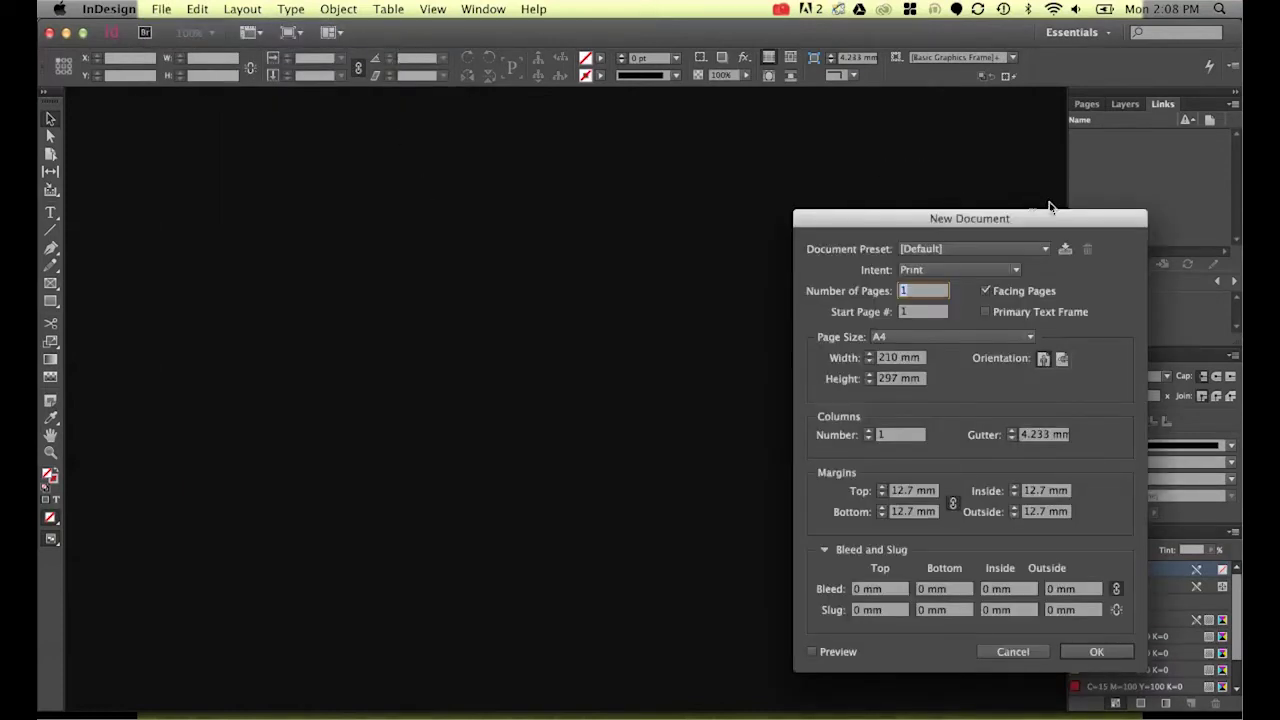
left_click_drag(1050, 207, 618, 159)
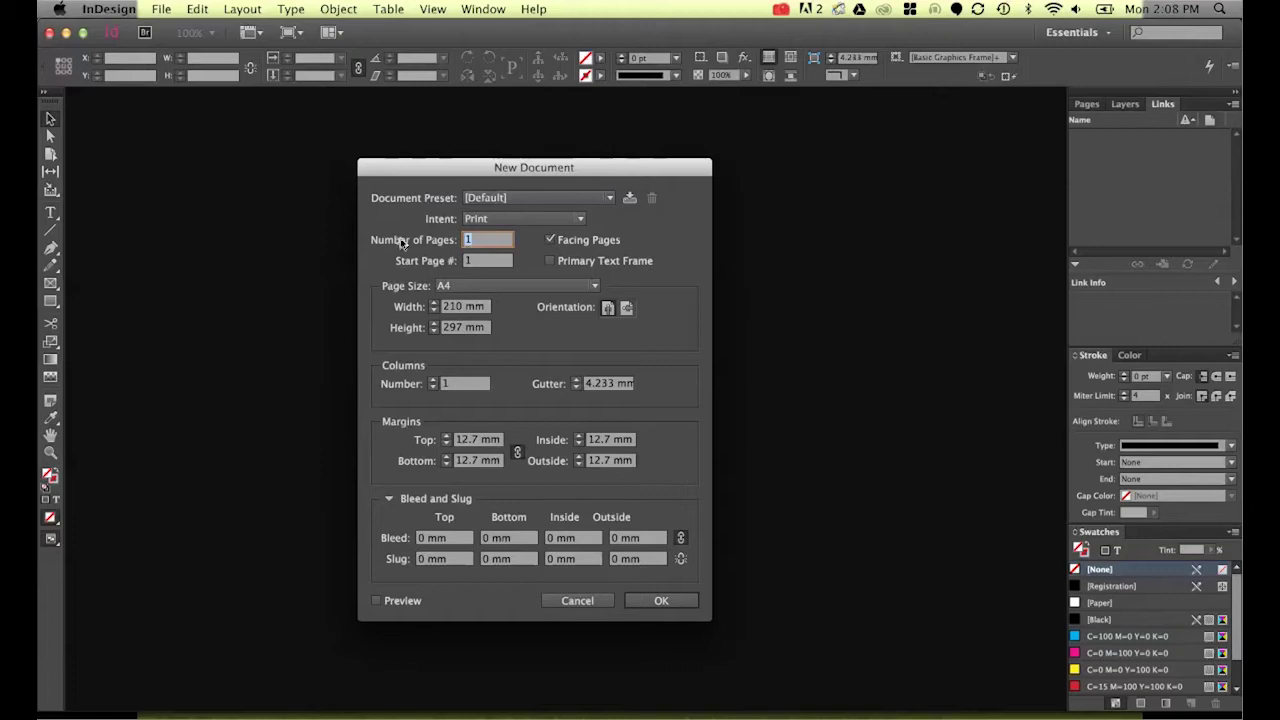
left_click(504, 219)
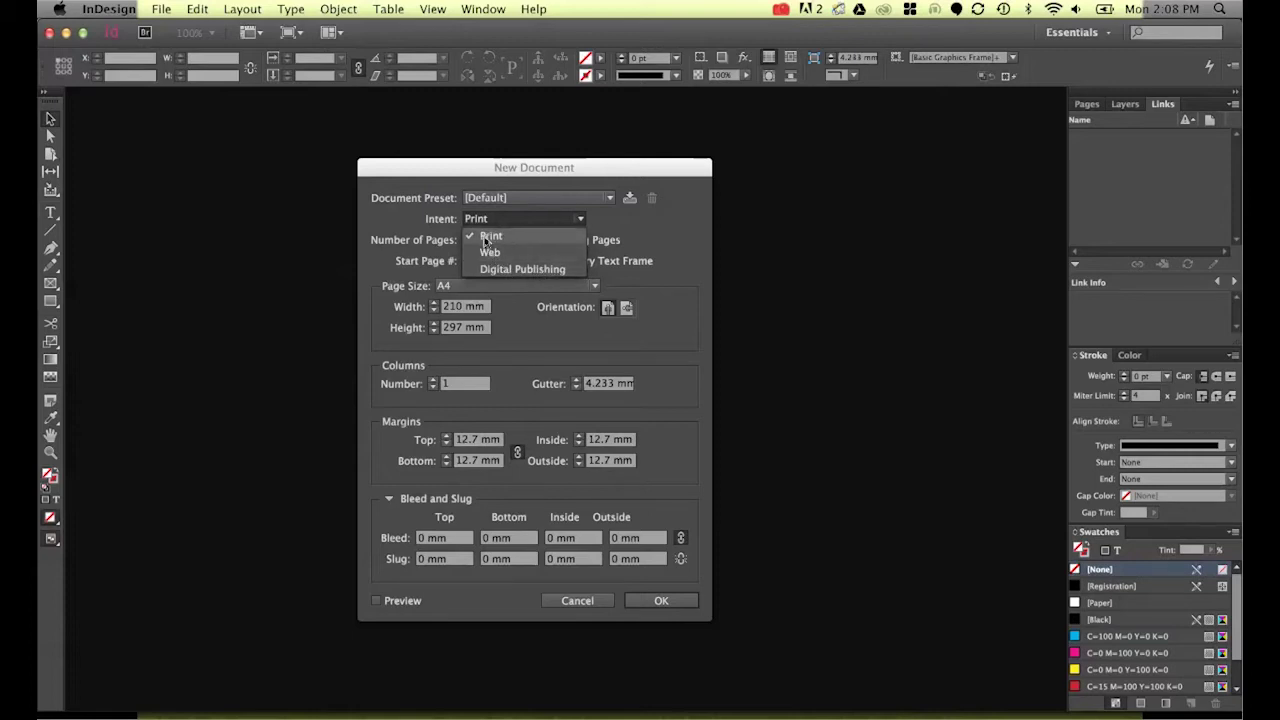
left_click(488, 238)
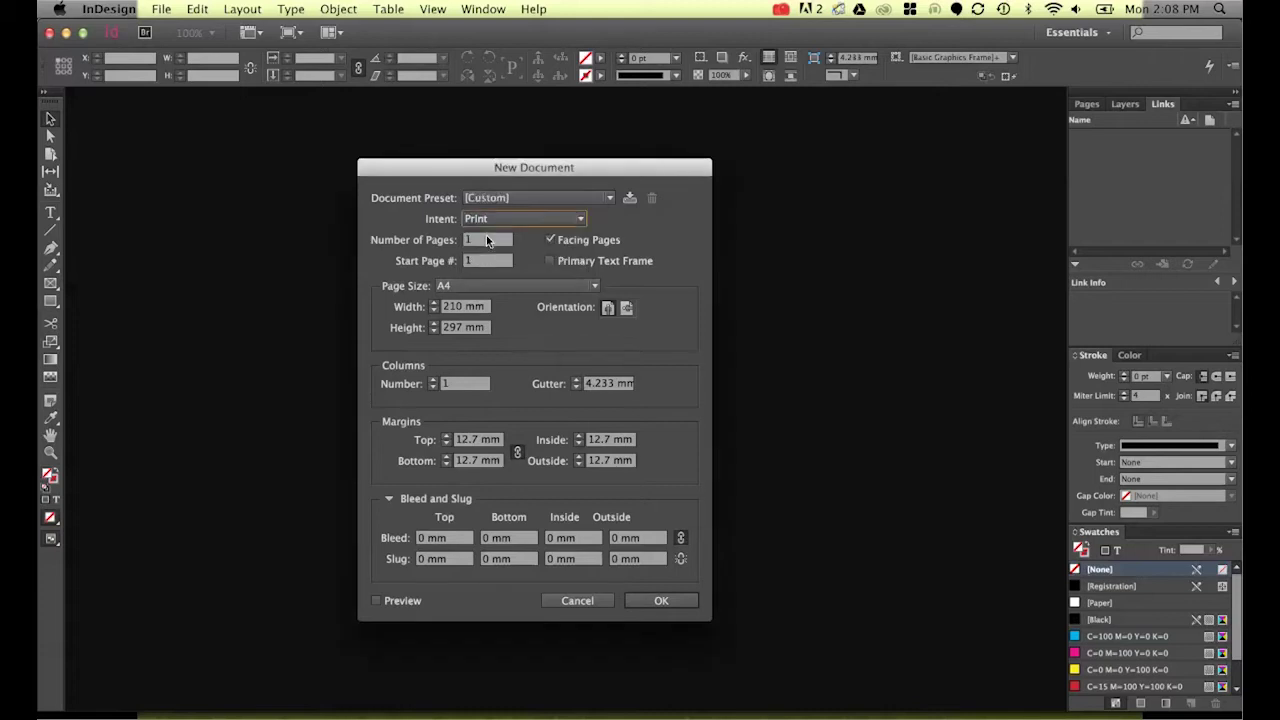
left_click(551, 240)
left_click(575, 244)
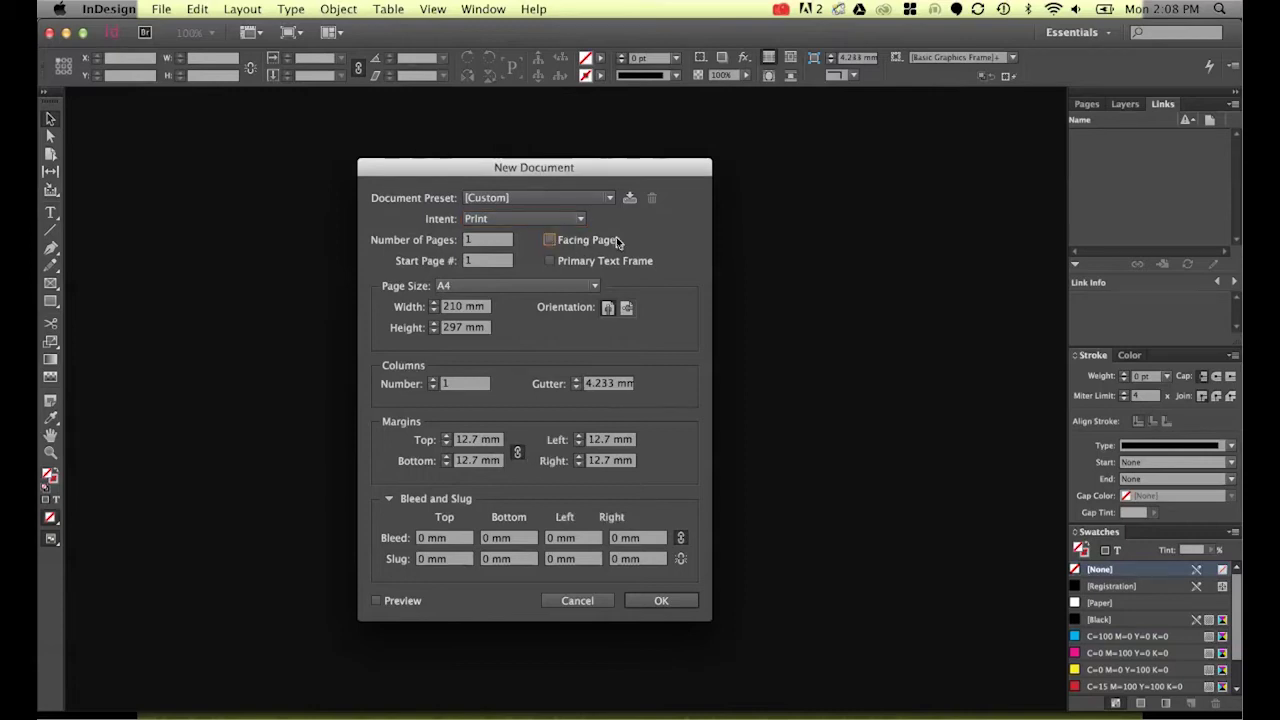
Step: Keep the A4 preset, then enter a custom width of 115 mm and height of 275 mm
left_click(483, 288)
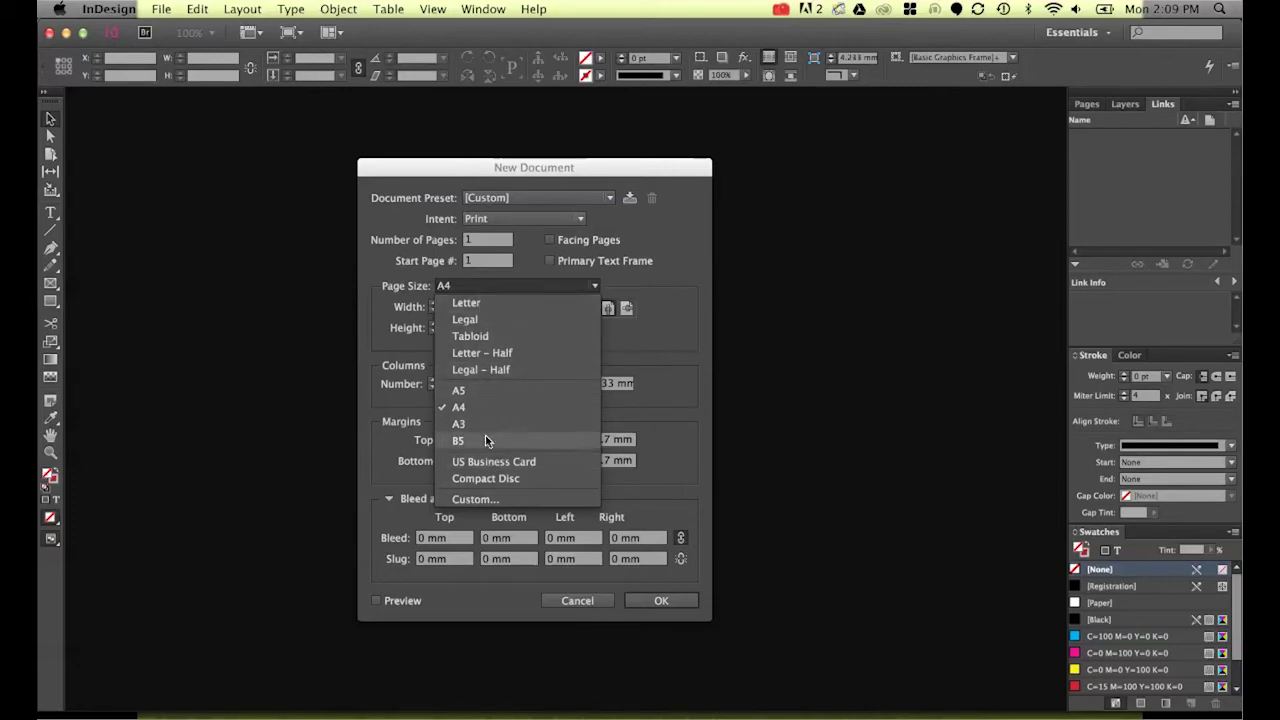
left_click(462, 408)
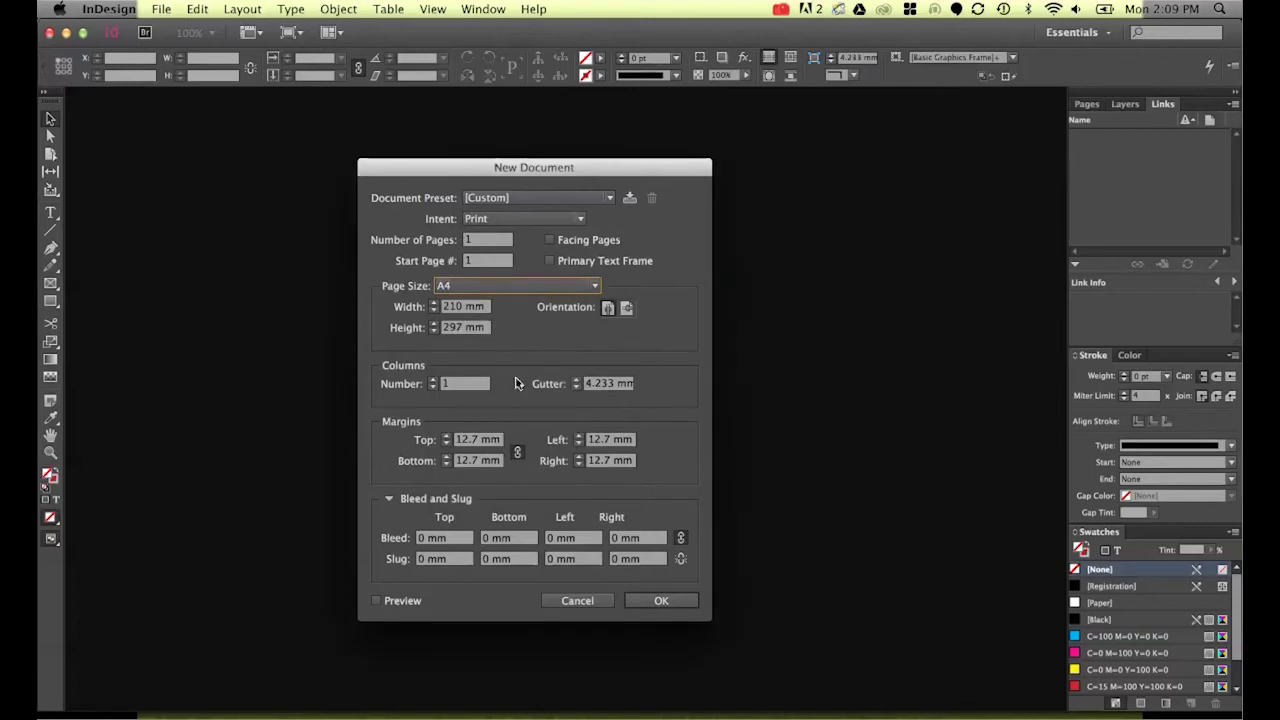
double_click(446, 311)
type("115")
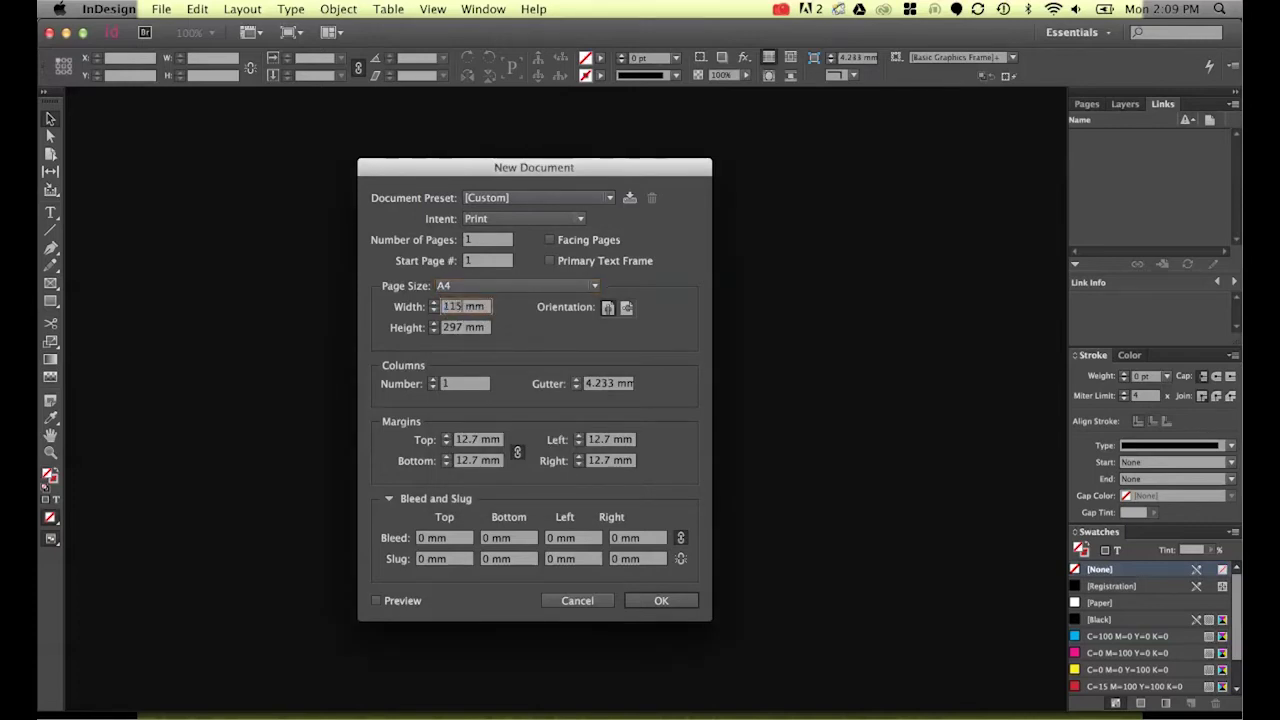
double_click(450, 328)
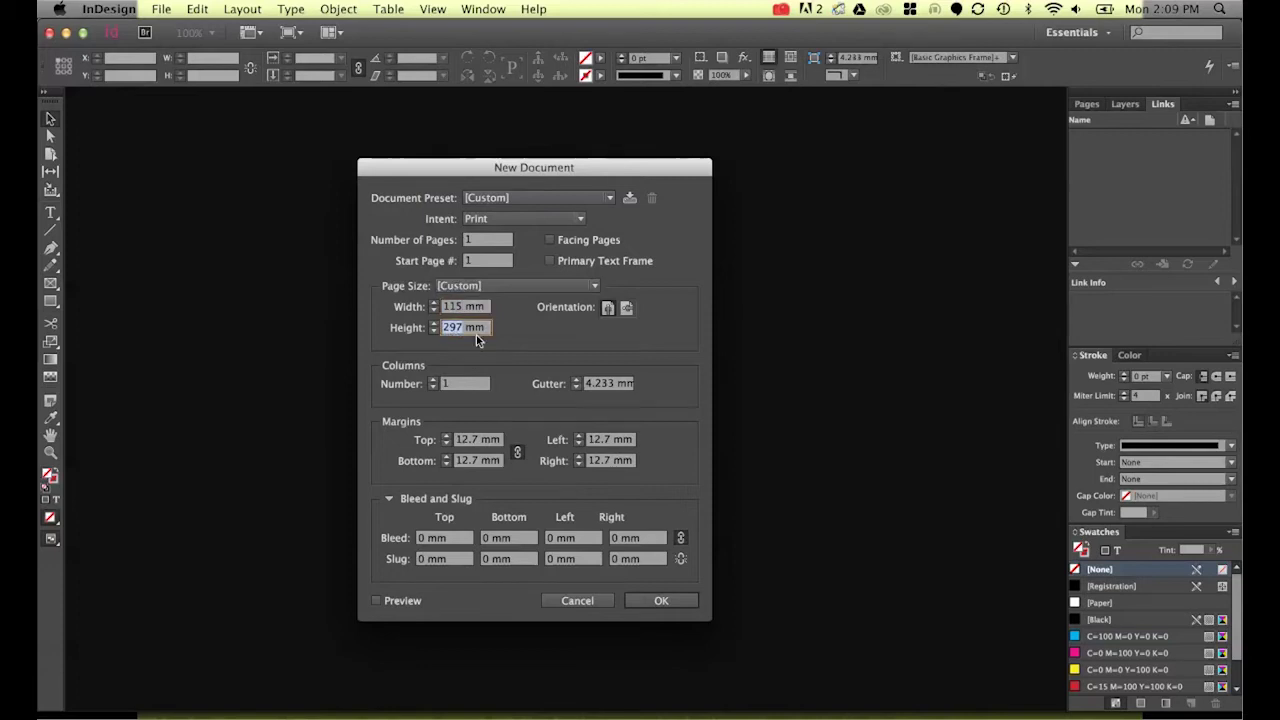
type("275")
Step: Change the Bottom margin from 12.7 to 20 mm, leaving the other margins unchanged
left_click(518, 450)
double_click(461, 462)
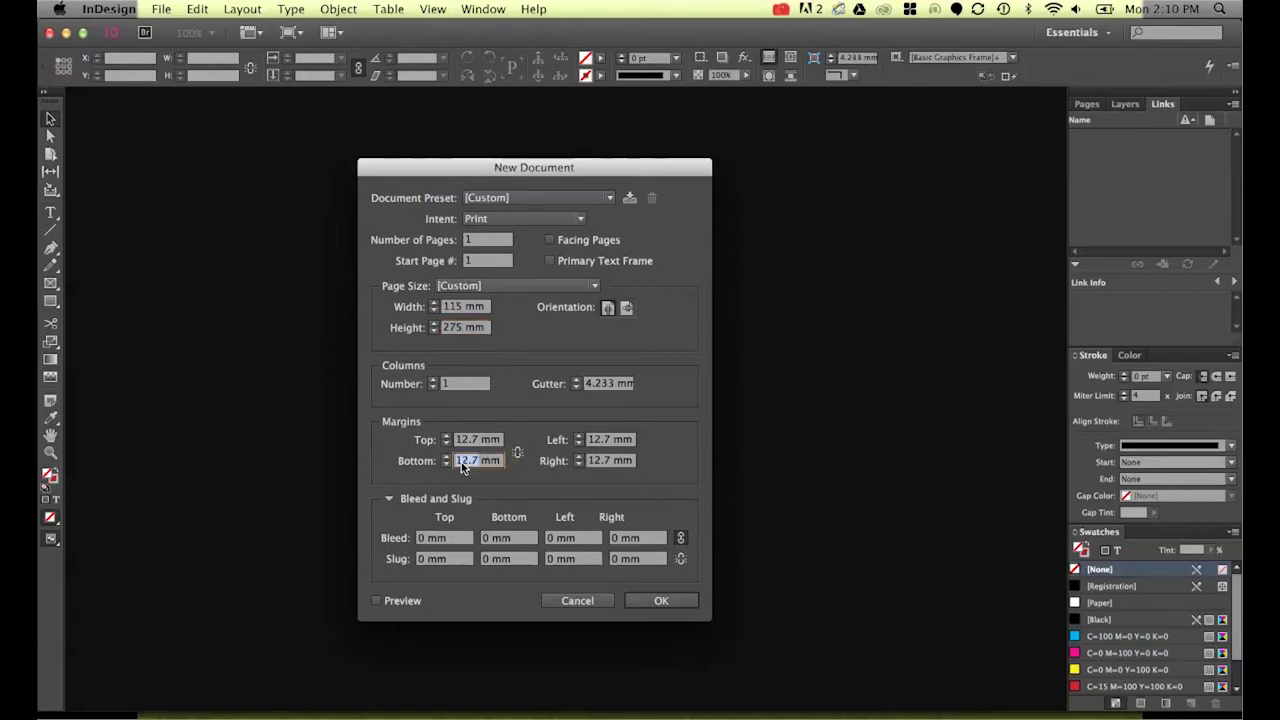
type("20")
left_click(484, 443)
Step: Expand Bleed and Slug and set the linked Top bleed to 3 mm for all sides
left_click(390, 499)
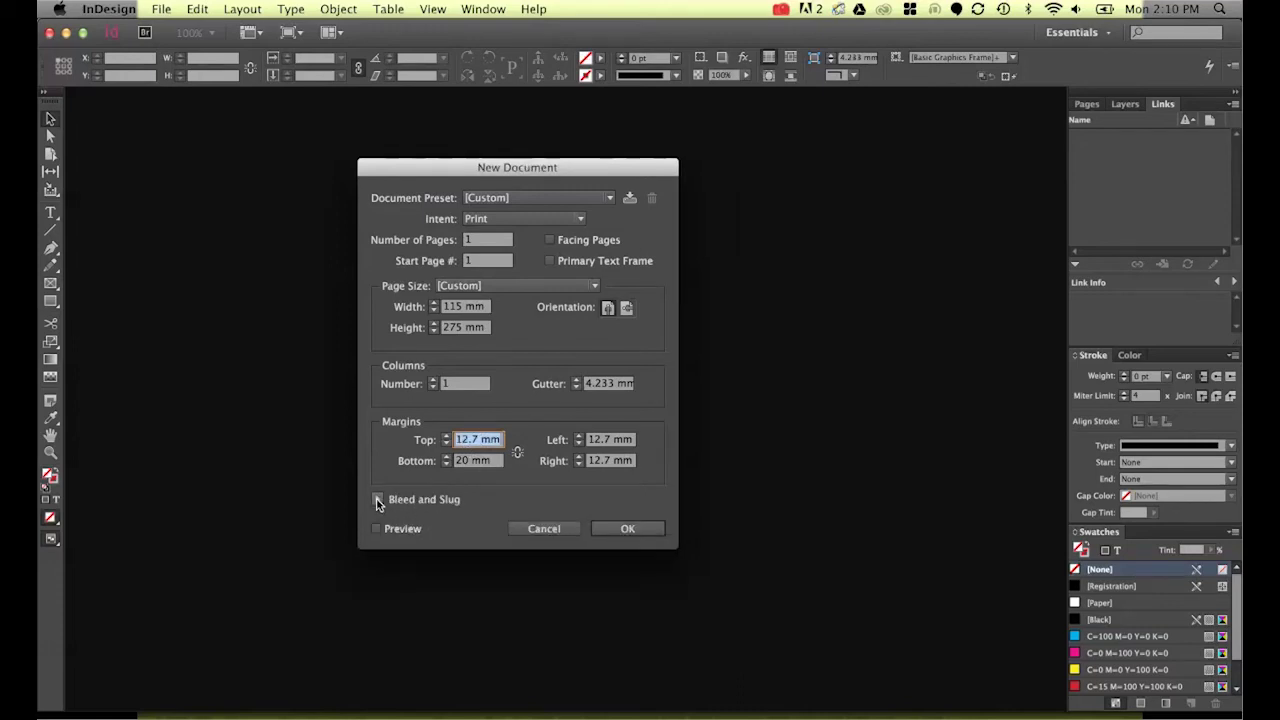
left_click(378, 500)
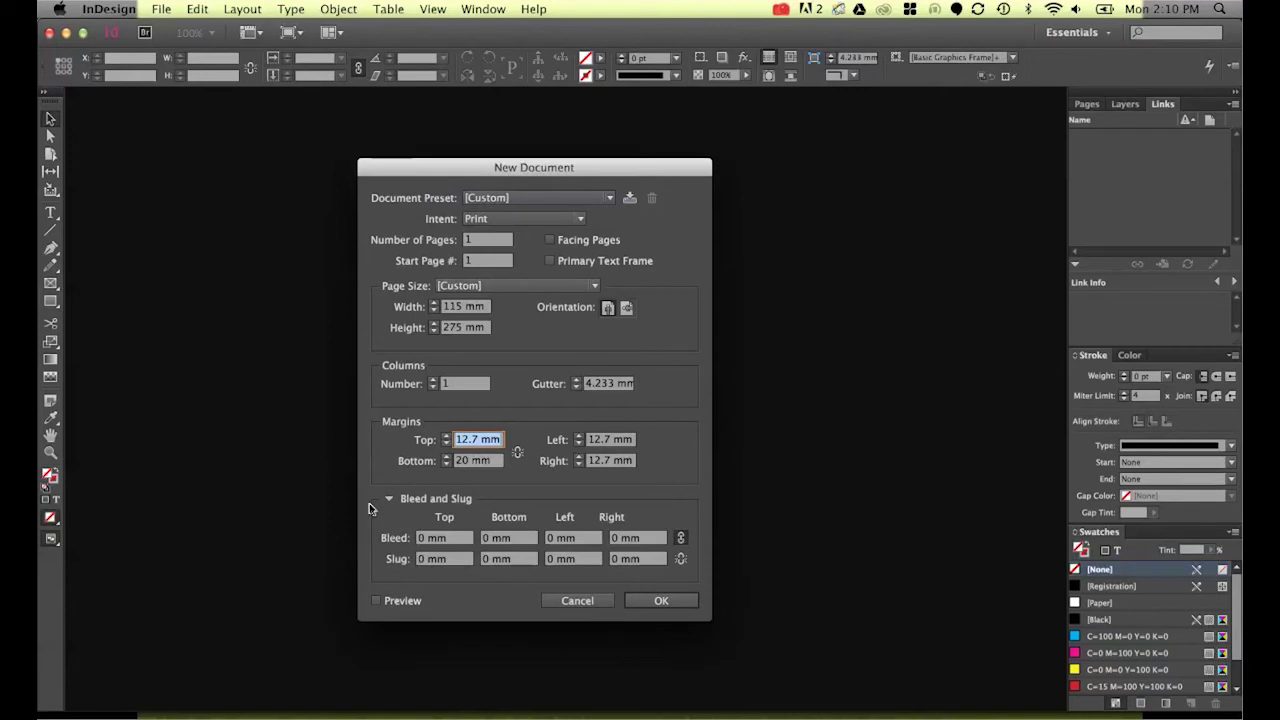
left_click(430, 538)
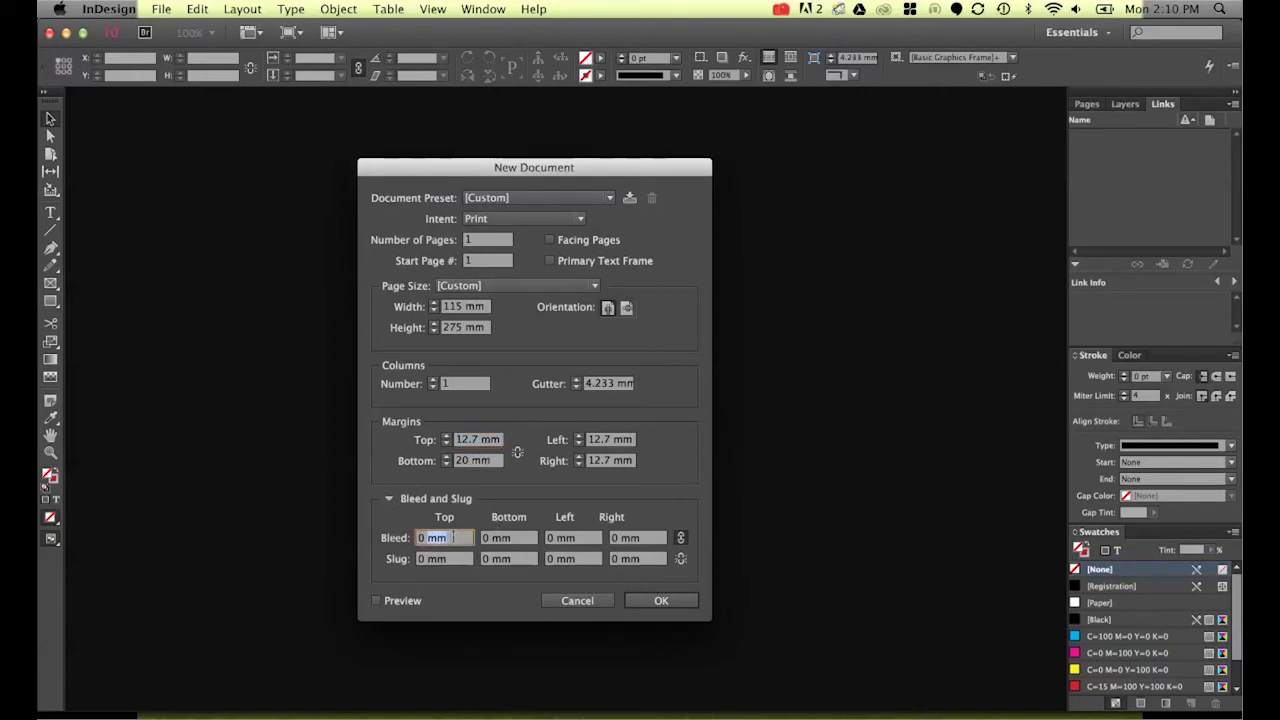
left_click(453, 537)
triple_click(430, 538)
left_click(421, 538)
triple_click(432, 538)
left_click(420, 539)
triple_click(458, 539)
left_click(424, 560)
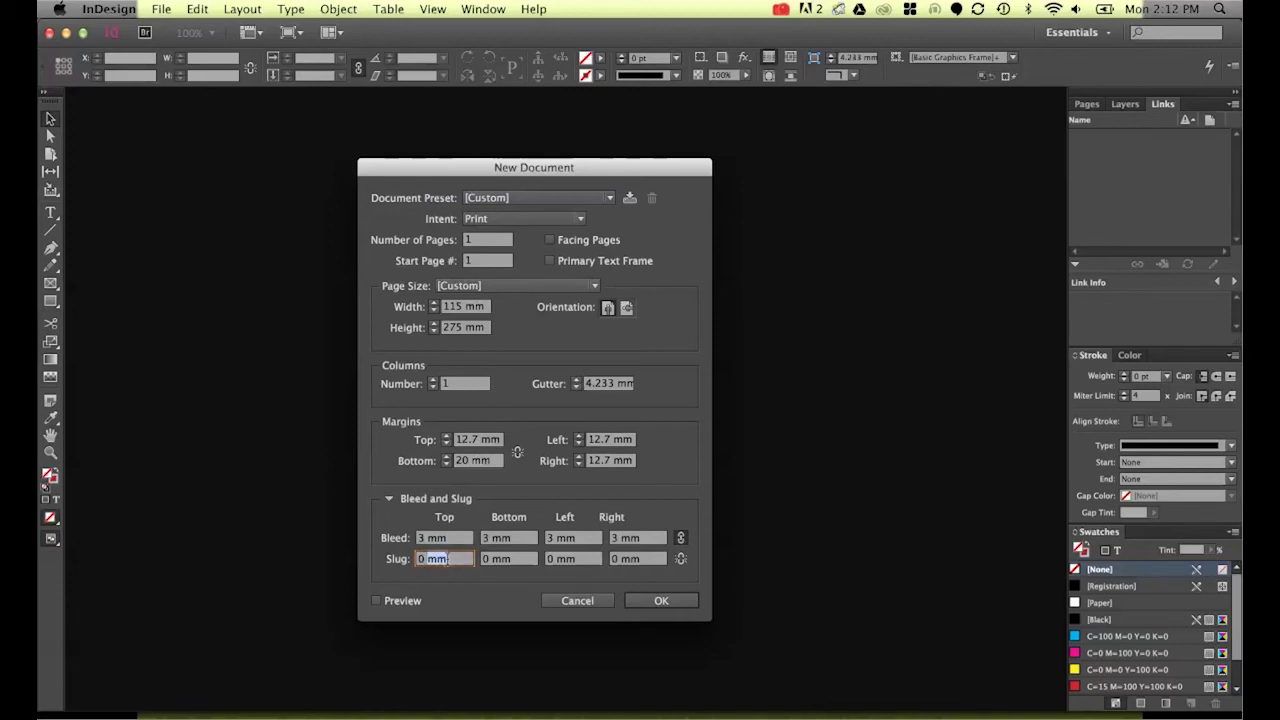
double_click(446, 559)
left_click(419, 558)
key("super+a")
left_click(629, 199)
Step: Confirm the New Document dialog to create the 115 × 275 mm page with 3 mm bleed
left_click(666, 603)
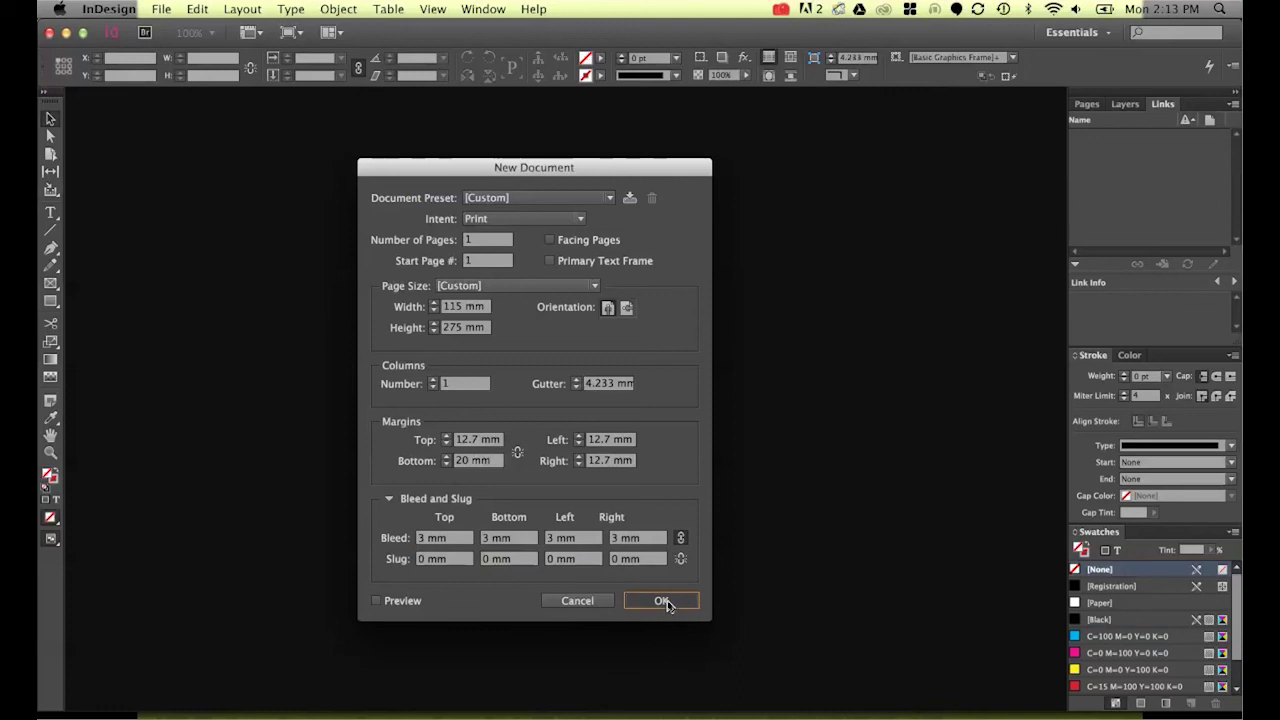